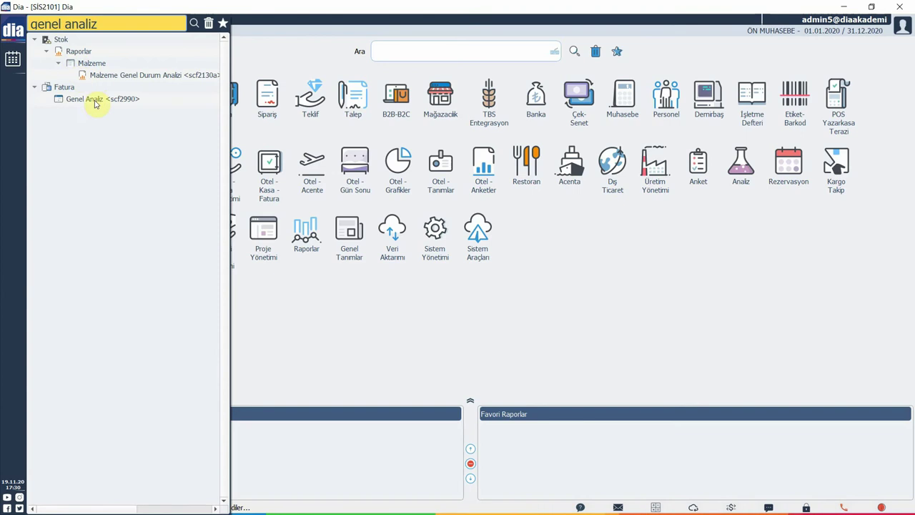
Open the Genel Analiz report under Fatura and look through the available Analiz Türü options.
click(112, 100)
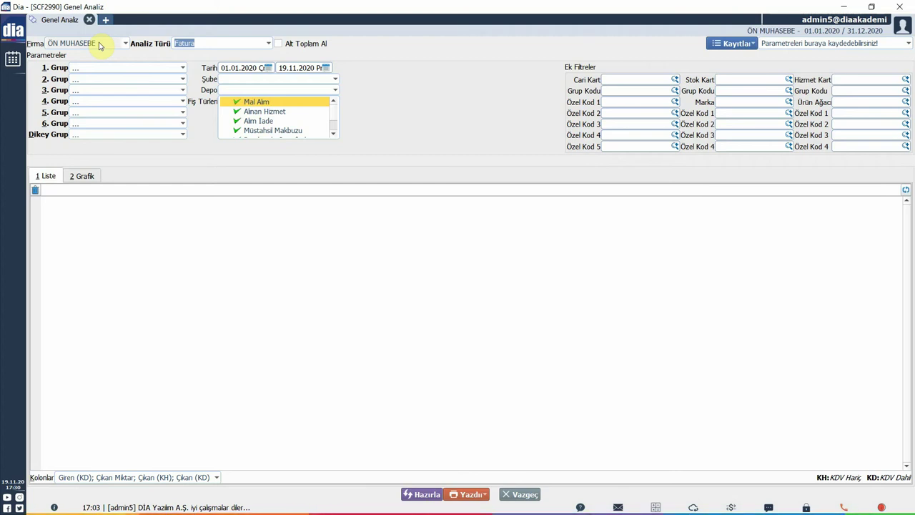
click(267, 44)
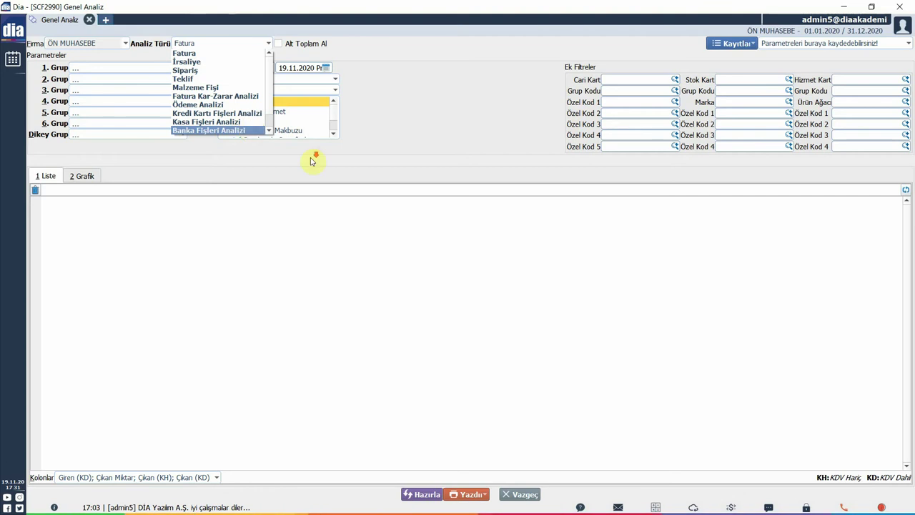
scroll(312, 158, down, 2)
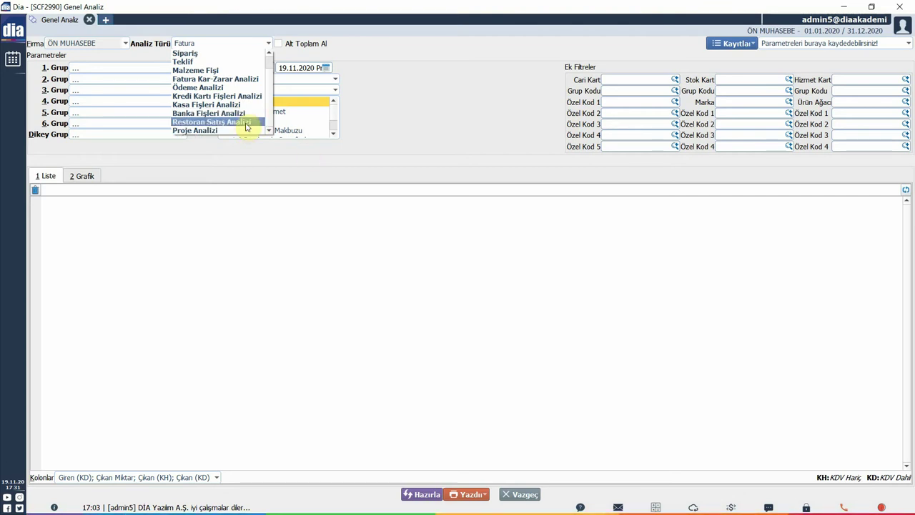
scroll(312, 148, up, 2)
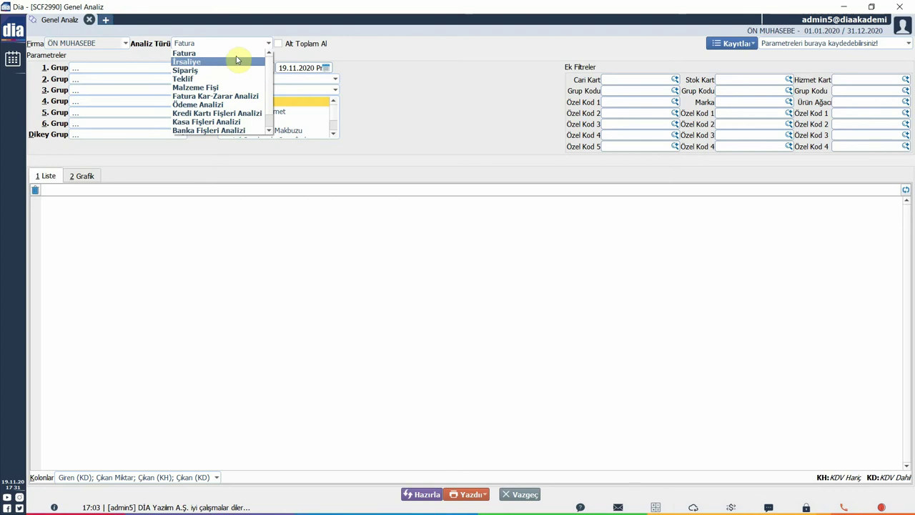
click(296, 68)
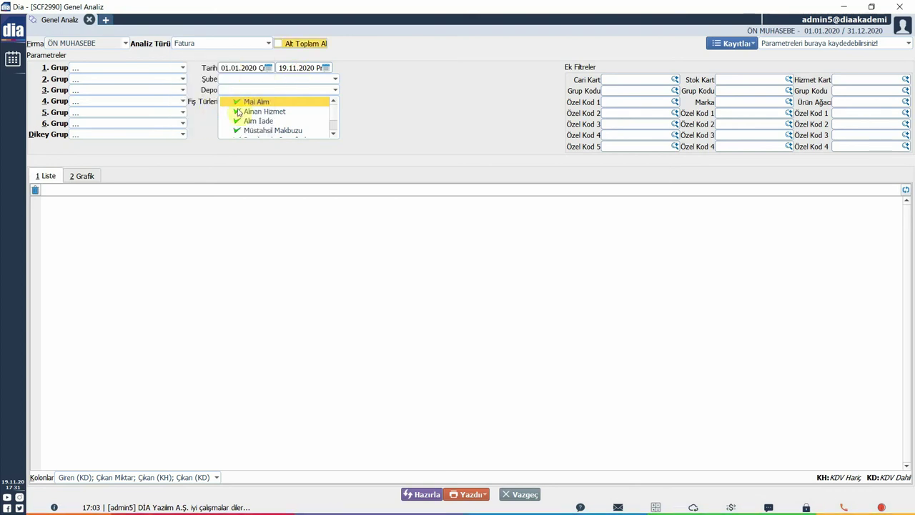
Look through the voucher types listed under Fiş Türleri for the Fatura analysis.
scroll(269, 120, down, 1)
scroll(336, 148, up, 1)
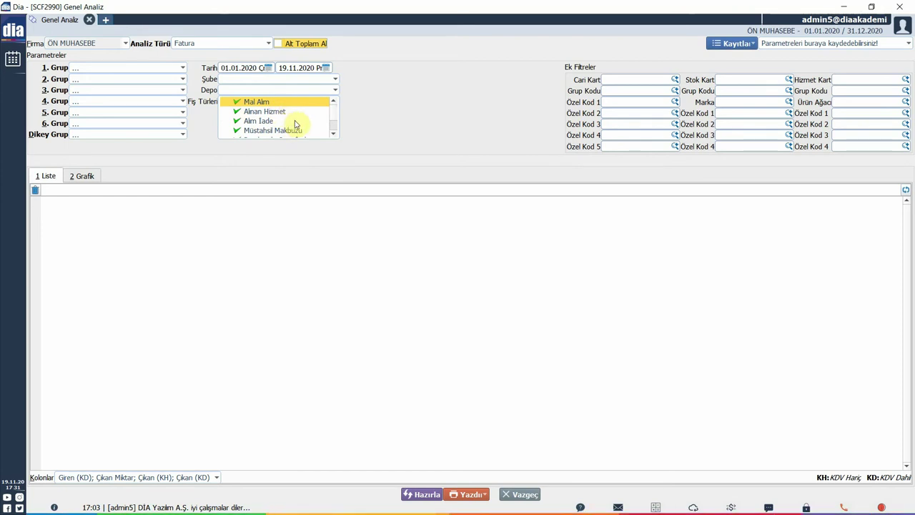
scroll(386, 162, down, 1)
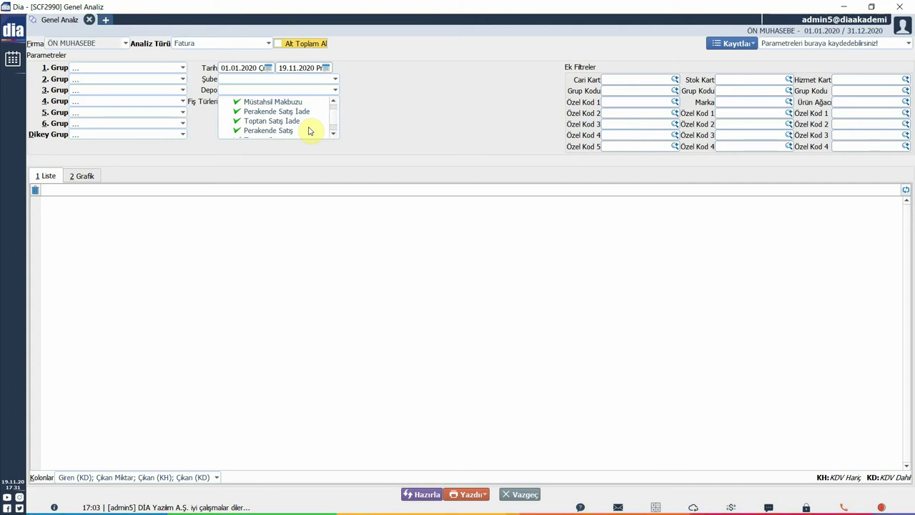
scroll(309, 130, down, 1)
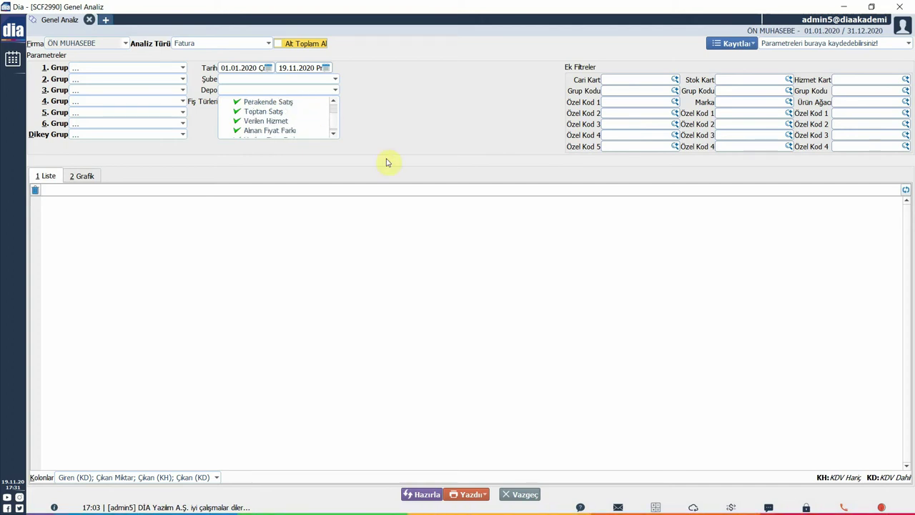
scroll(385, 161, down, 1)
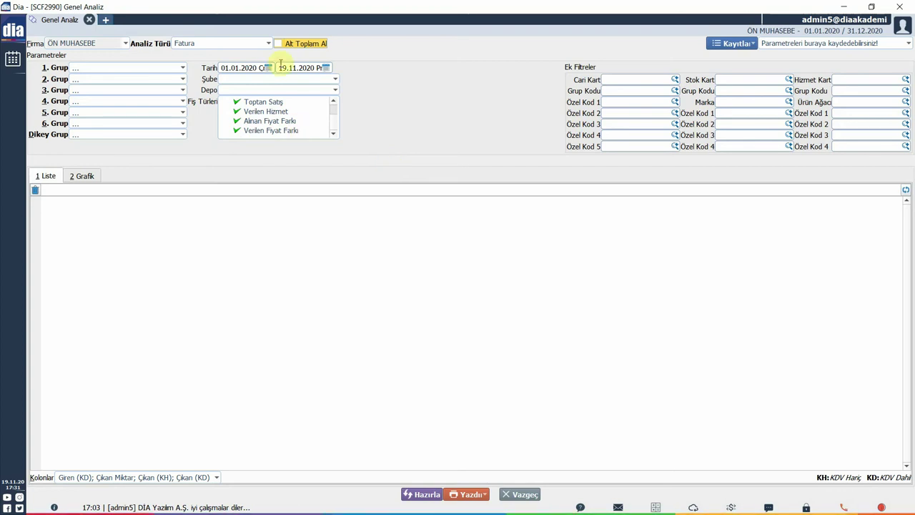
Switch the analysis type to İrsaliye, examine its voucher types, and return the analysis type to Fatura.
click(268, 43)
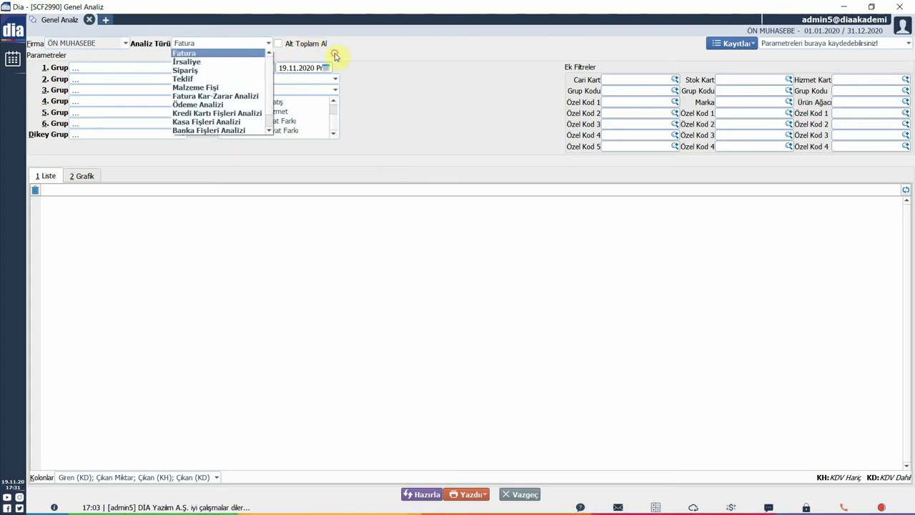
click(252, 63)
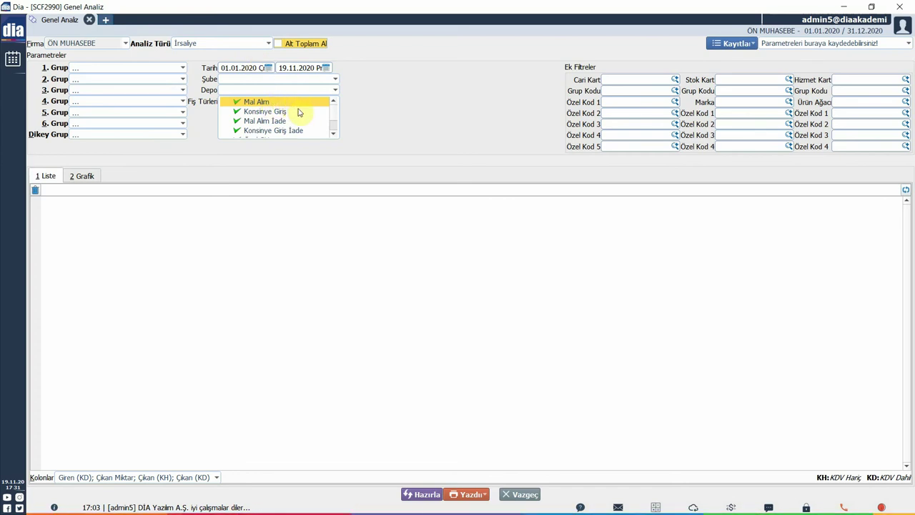
scroll(303, 127, down, 1)
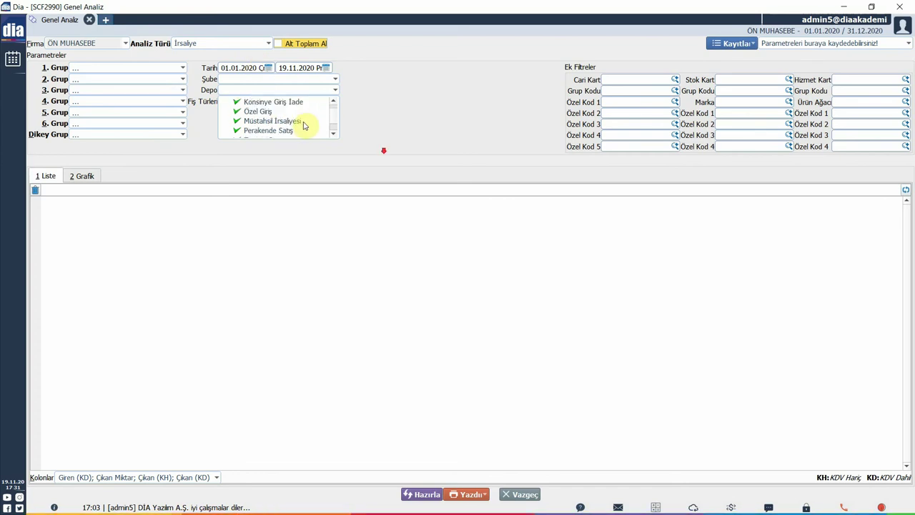
scroll(306, 128, down, 1)
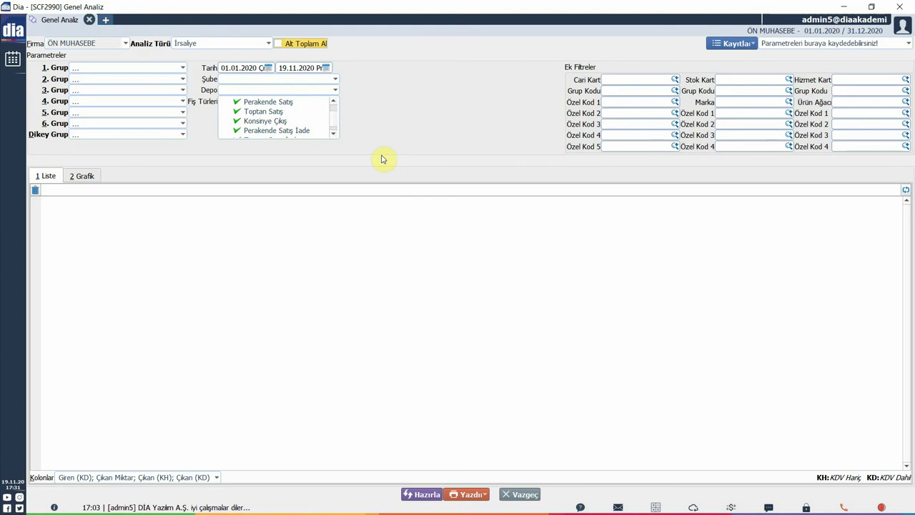
scroll(384, 155, down, 1)
scroll(384, 155, up, 3)
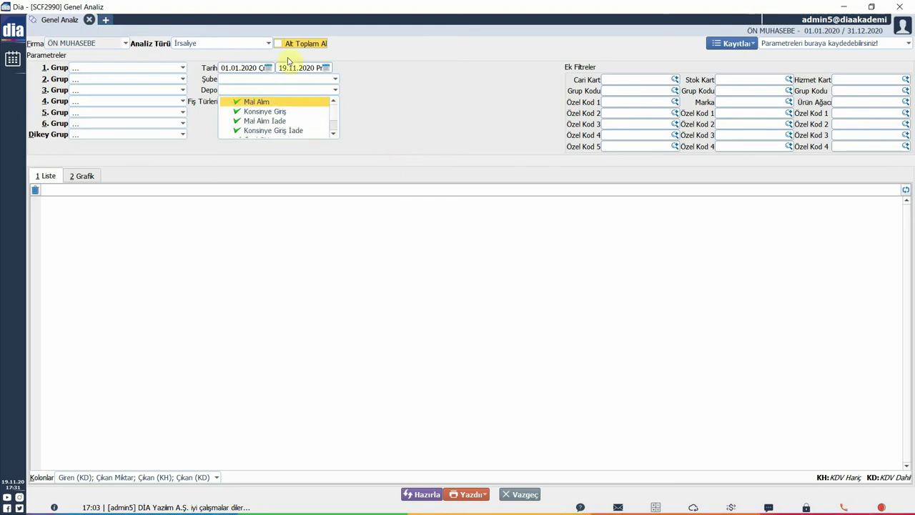
click(265, 45)
click(245, 55)
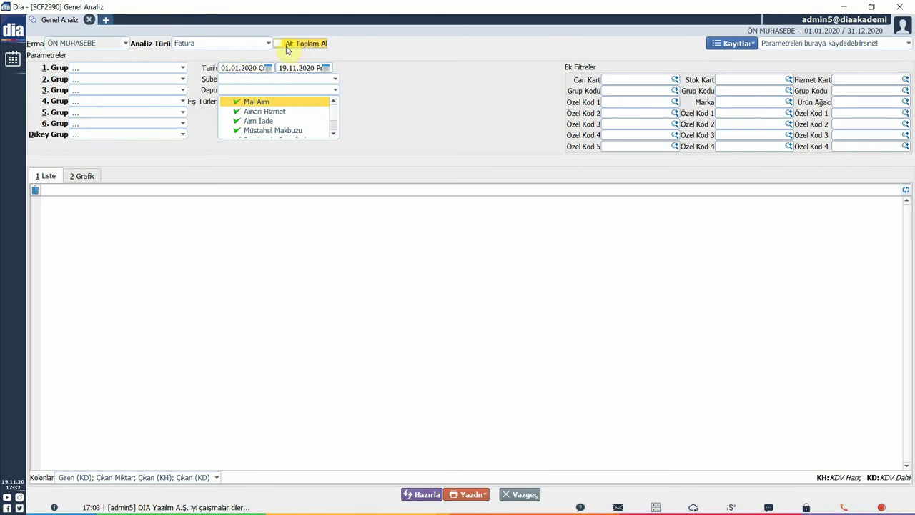
Enable Alt Toplam Al, and group the report first by Ay Adı and second by Fatura No.
click(279, 45)
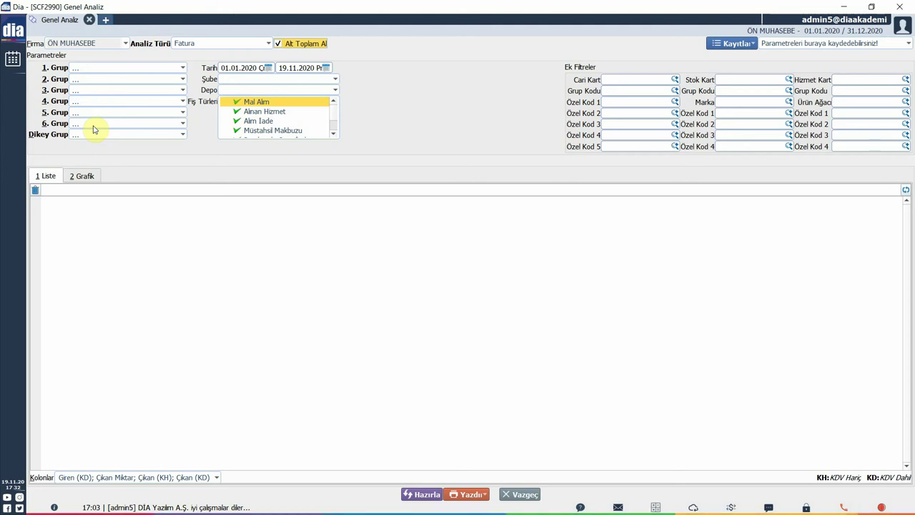
click(181, 69)
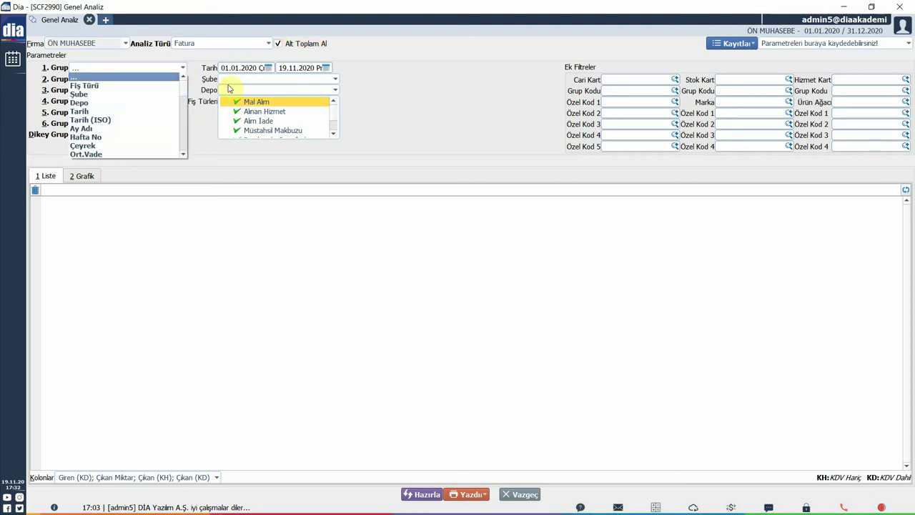
click(129, 128)
click(122, 80)
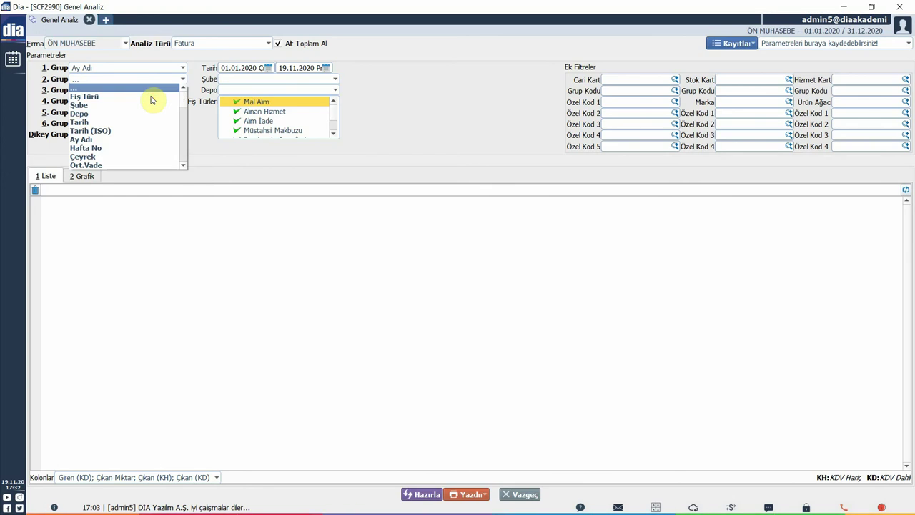
scroll(140, 132, down, 2)
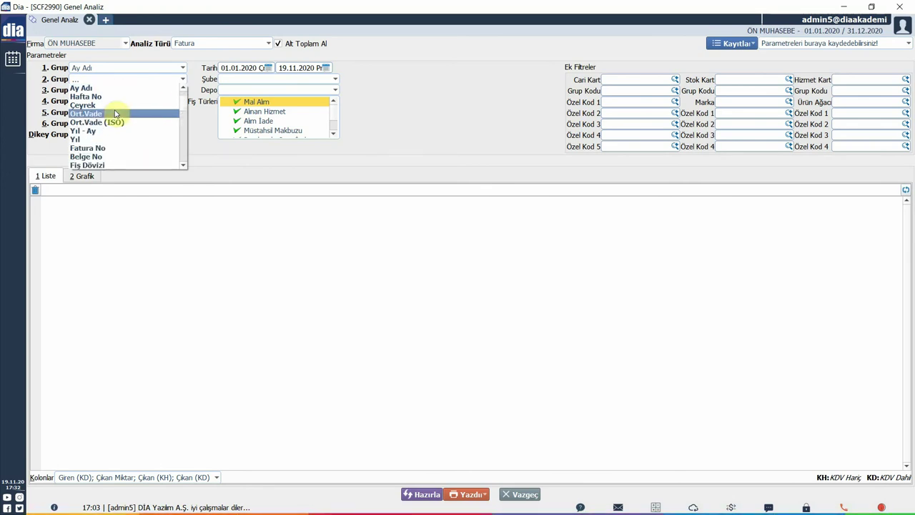
click(102, 148)
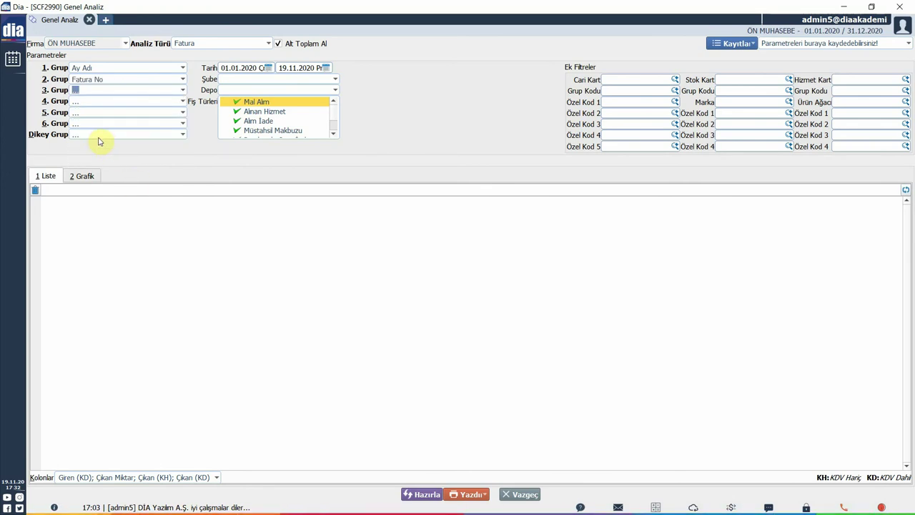
Set the third report group to Cari Ünvan and the fourth group to Tarih.
click(92, 91)
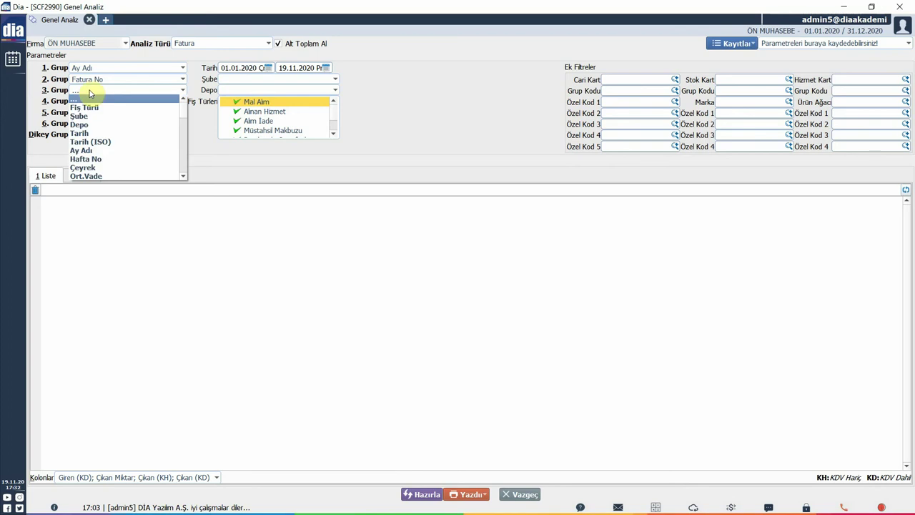
scroll(100, 136, down, 6)
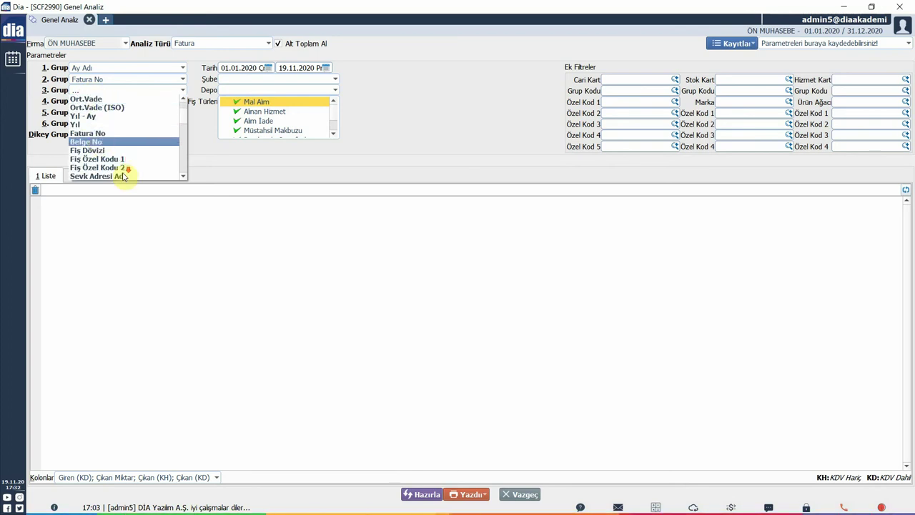
click(98, 176)
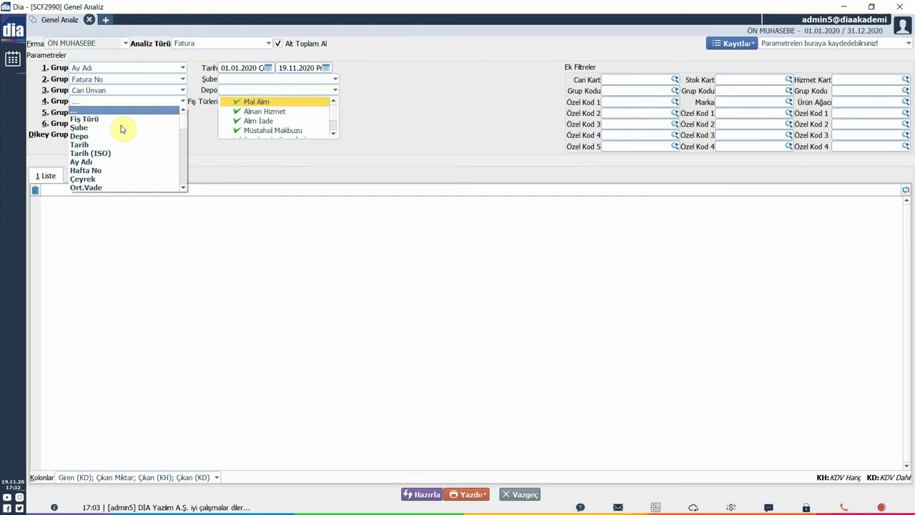
click(80, 144)
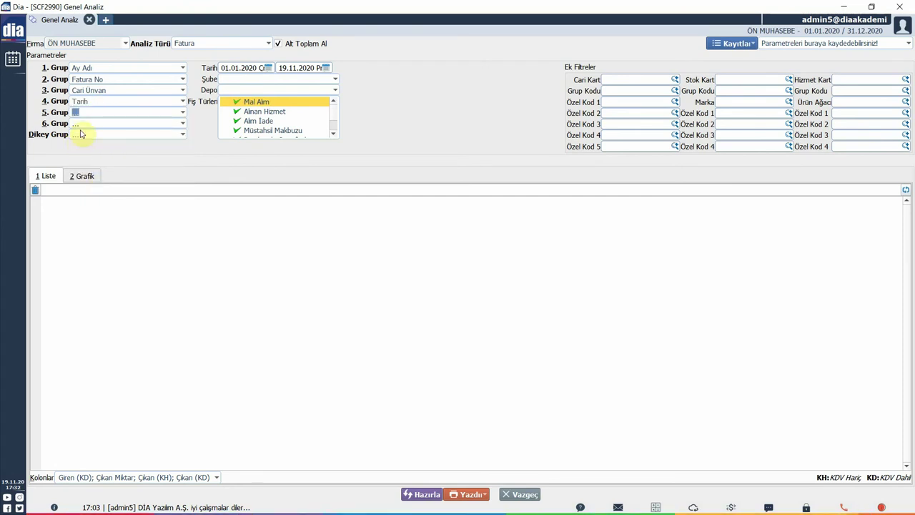
Set the report's vertical group (Dikey Grup) to Satış Elemanı (Fiş).
click(81, 133)
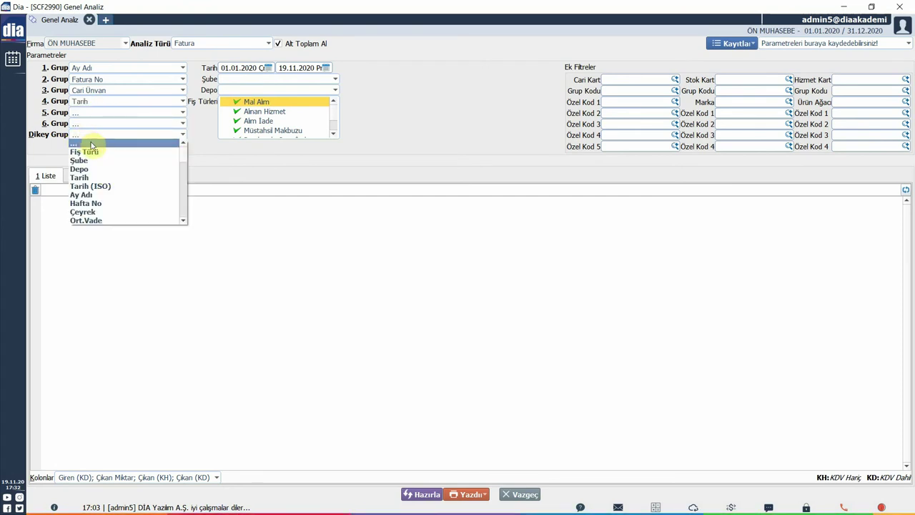
scroll(121, 164, down, 1)
scroll(127, 178, down, 1)
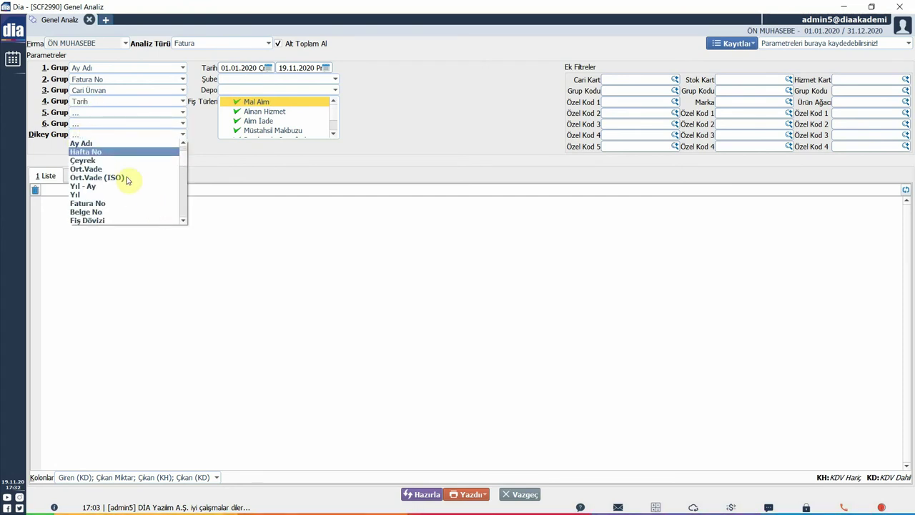
scroll(128, 185, down, 1)
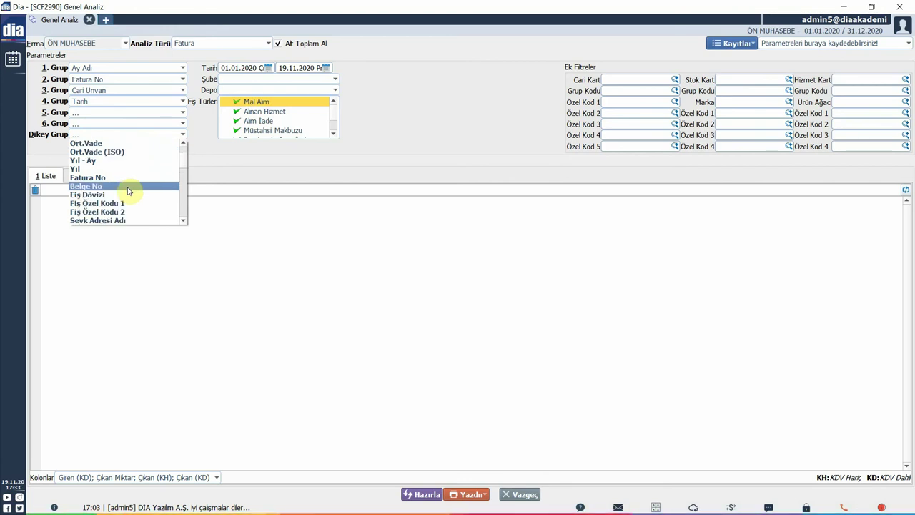
scroll(128, 191, down, 1)
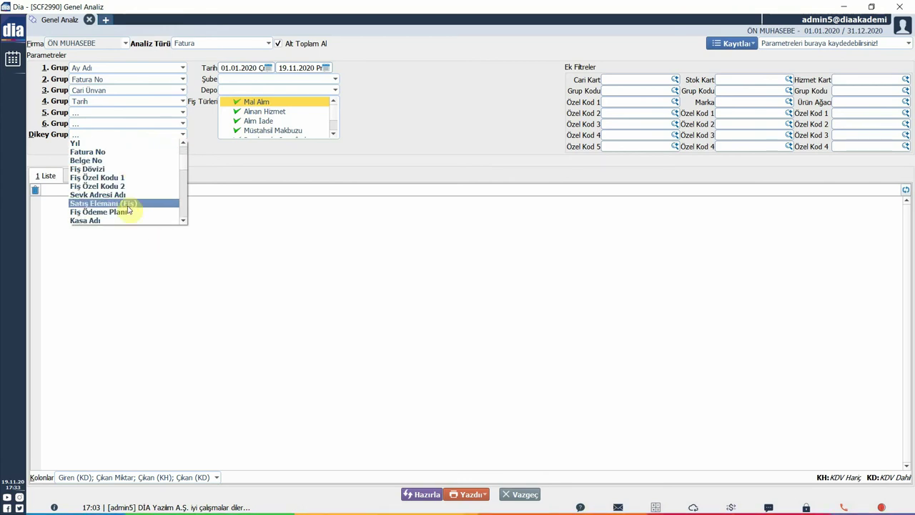
click(158, 256)
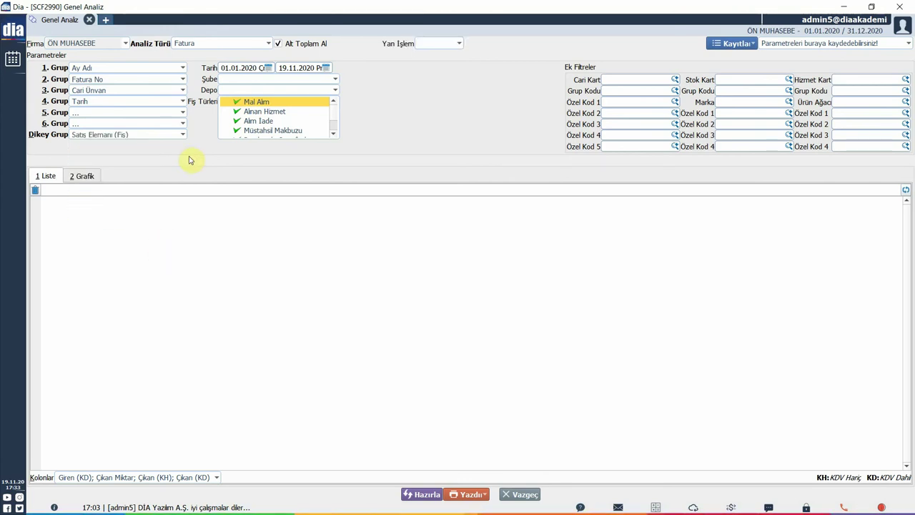
Review the selectable branches under Şube and the warehouses under Depo without choosing any.
click(334, 79)
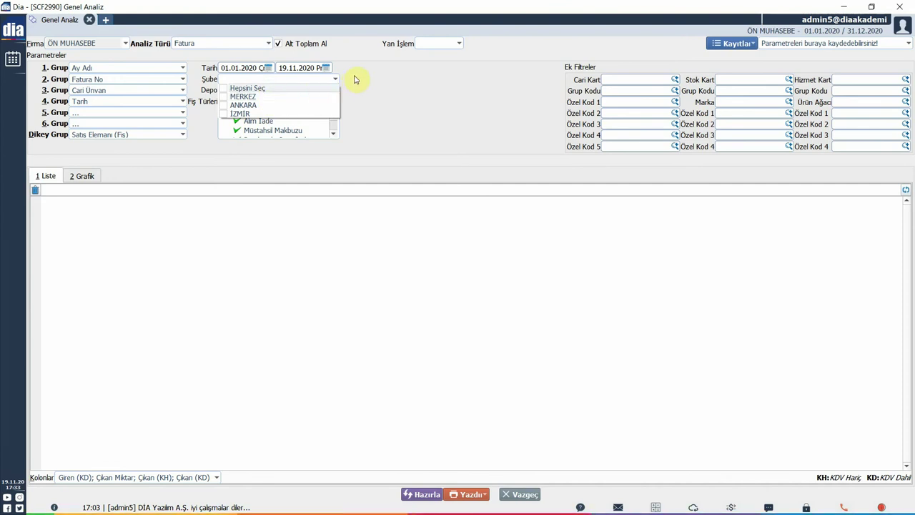
click(440, 95)
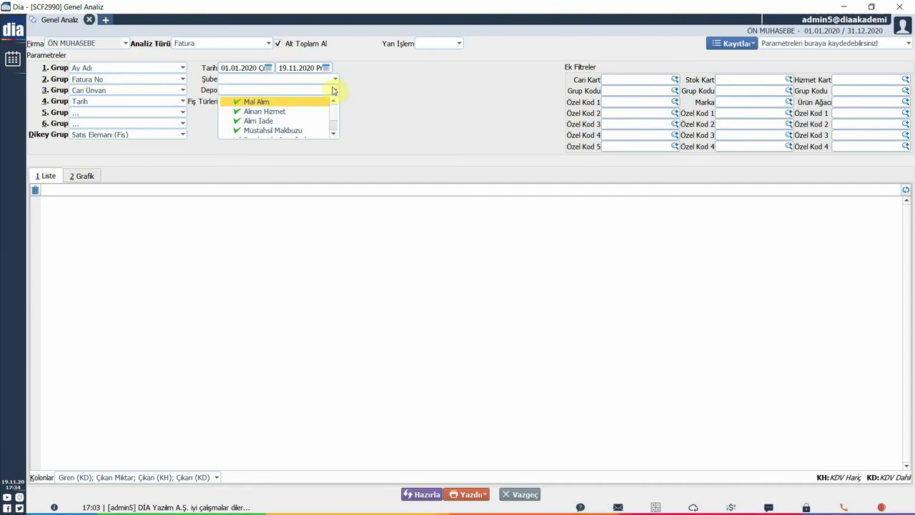
click(335, 90)
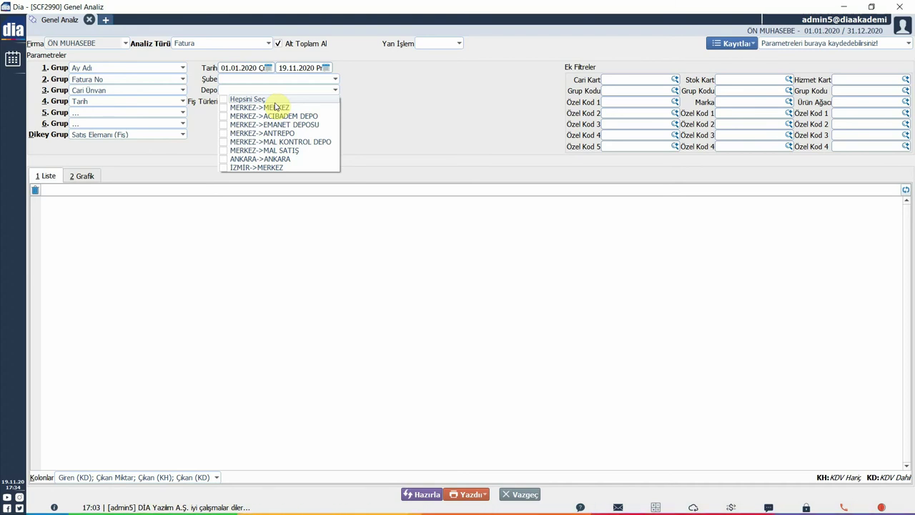
click(364, 103)
Exclude the voucher types Verilen Fiyat Farkı and Alınan Fiyat Farkı from the Fatura analysis.
click(335, 101)
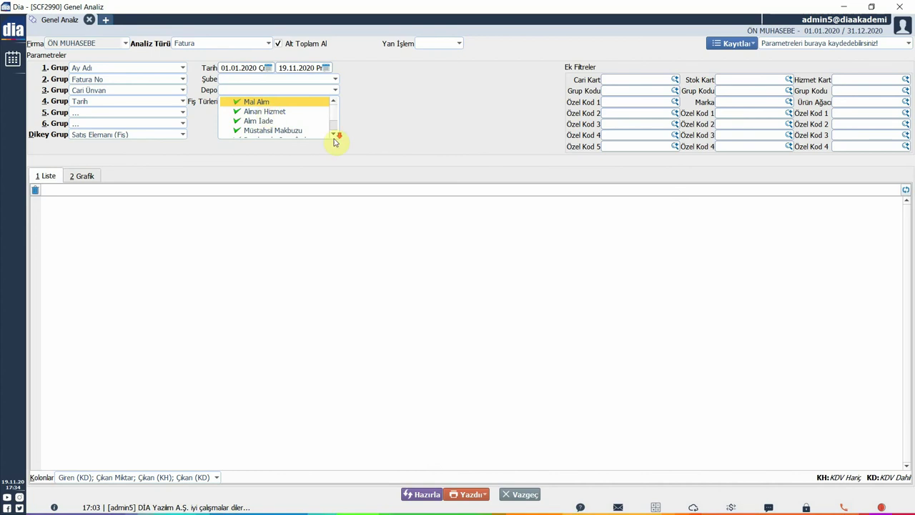
scroll(336, 139, down, 3)
scroll(348, 153, up, 3)
scroll(347, 153, down, 3)
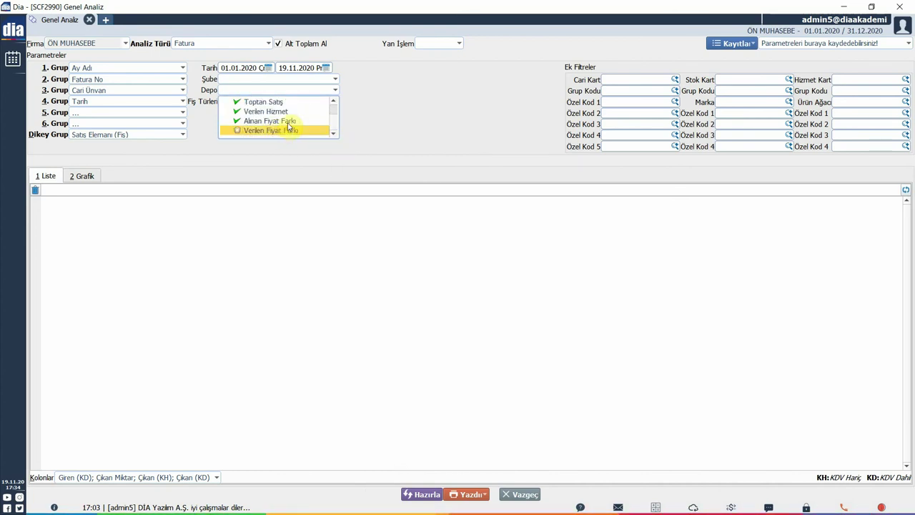
click(238, 132)
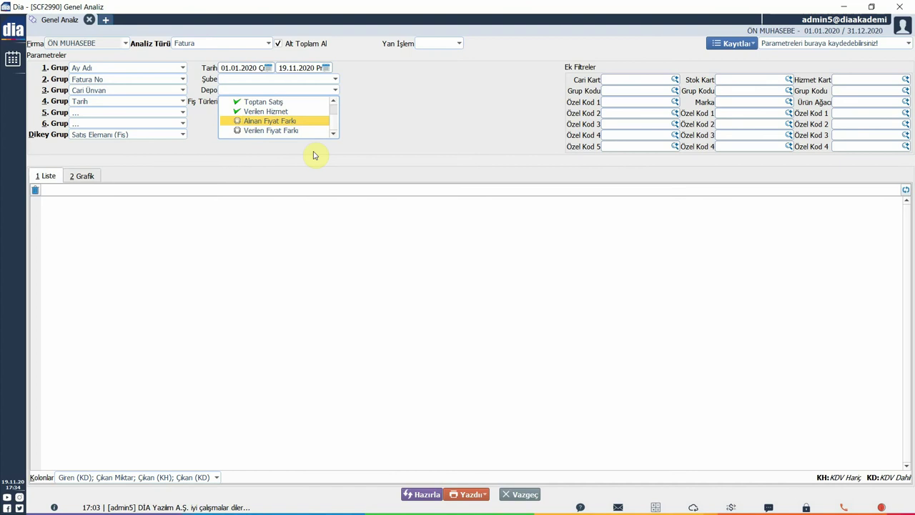
Include Alınan Fiyat Farkı again among the voucher types of the Fatura analysis.
click(313, 155)
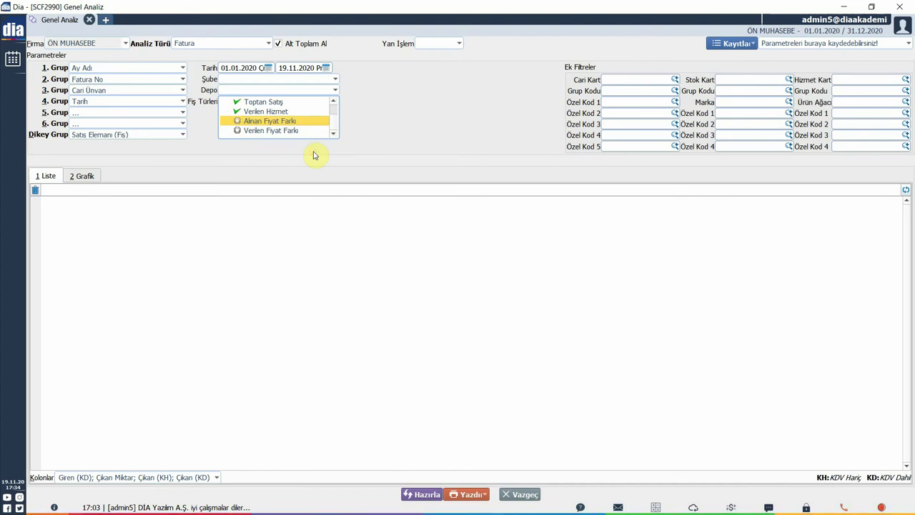
key(space)
key(Down)
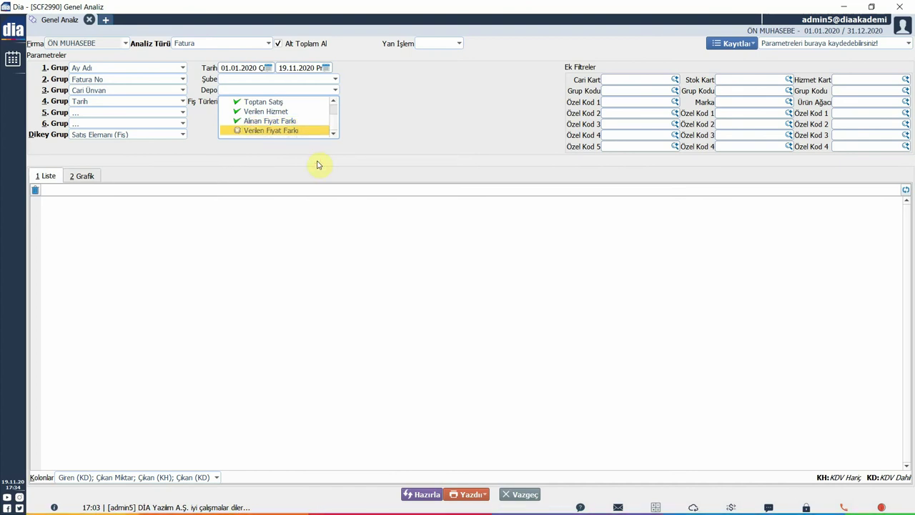
scroll(318, 157, up, 5)
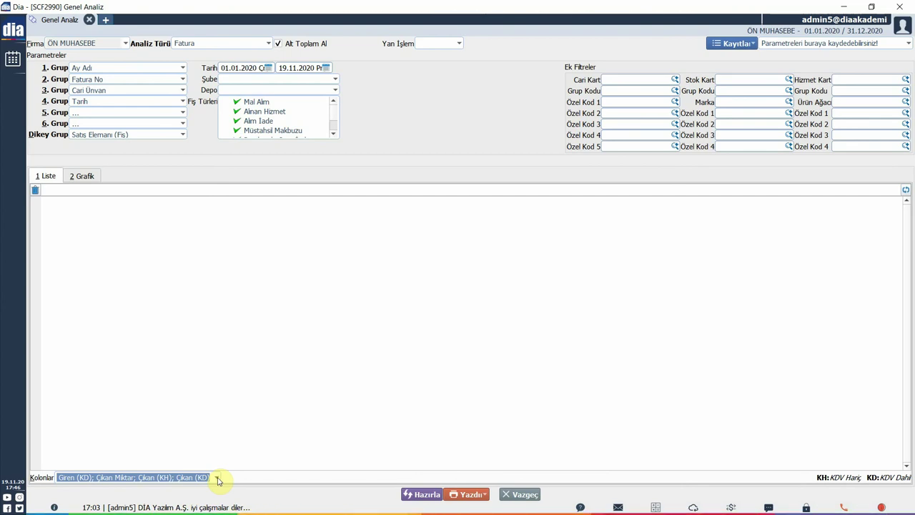
Review the selectable report columns under Kolonlar, switching Giren B.Fiyat (KH) on and back off.
click(217, 477)
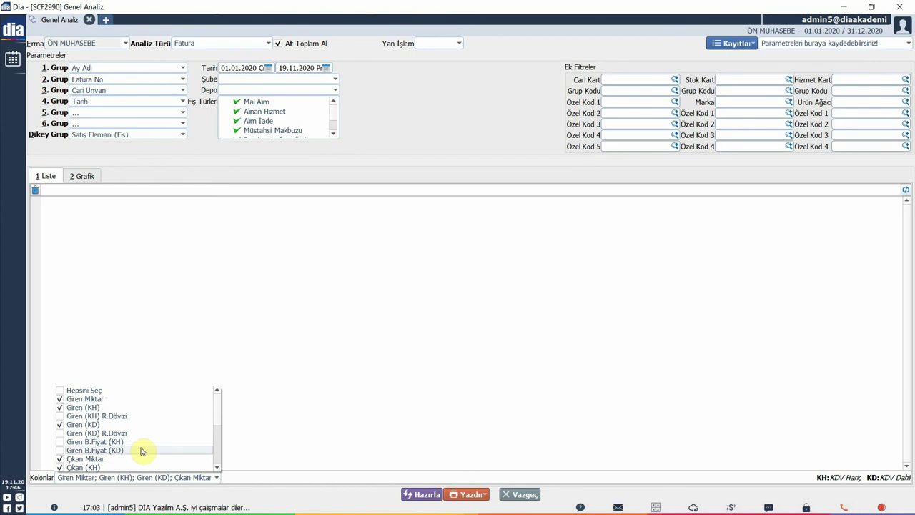
scroll(141, 451, down, 2)
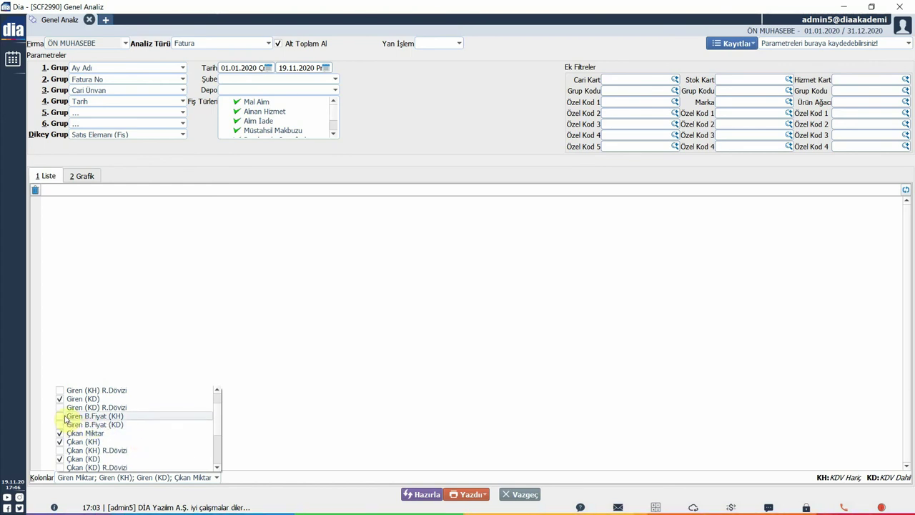
click(60, 416)
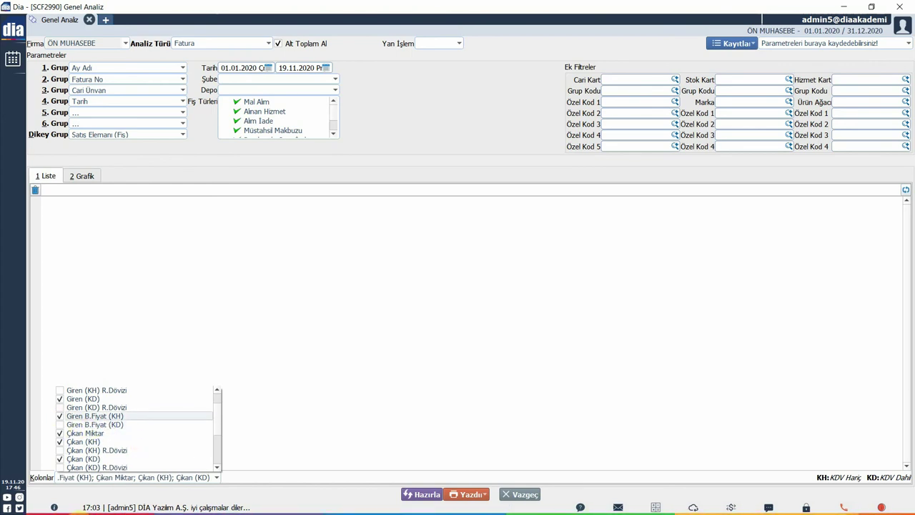
click(60, 416)
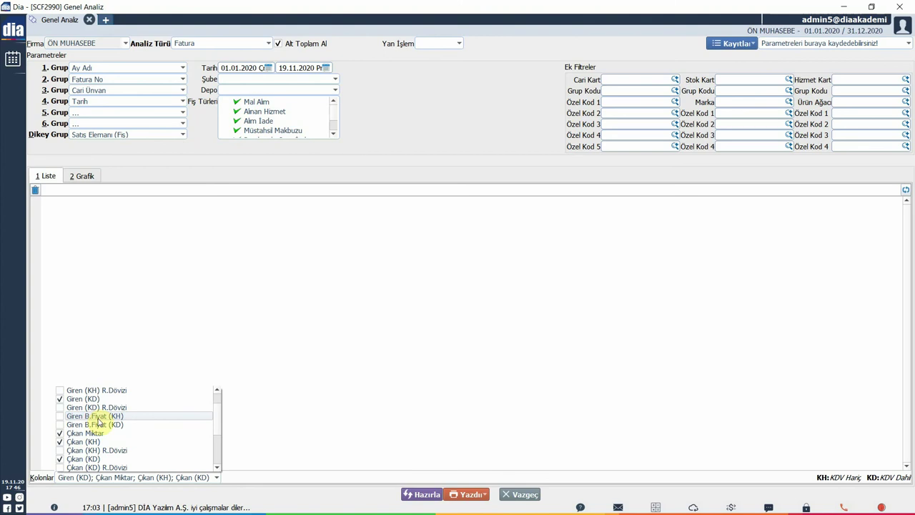
scroll(101, 425, down, 3)
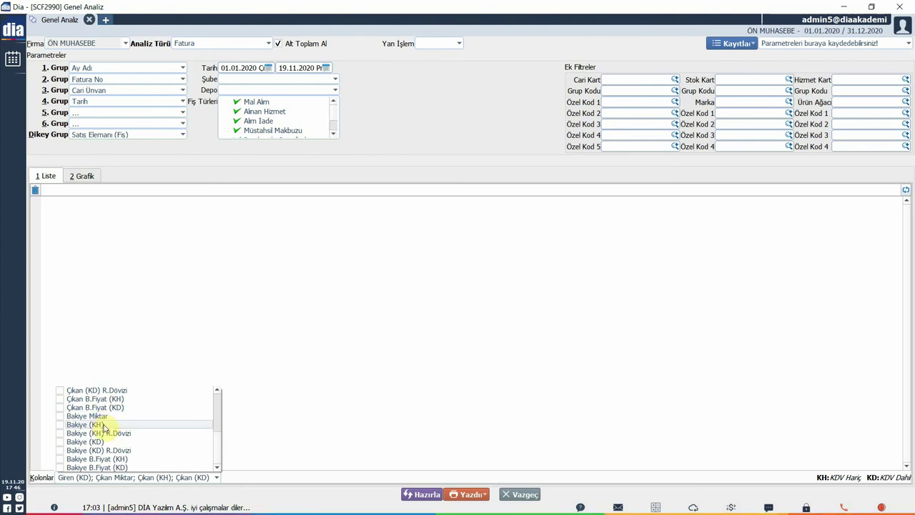
scroll(100, 425, up, 2)
scroll(100, 425, down, 2)
scroll(100, 426, up, 2)
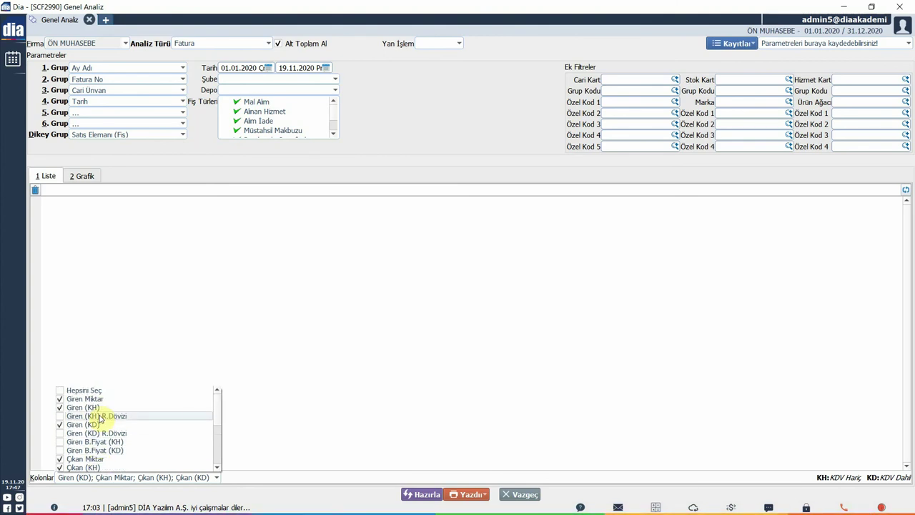
scroll(100, 425, down, 2)
click(272, 456)
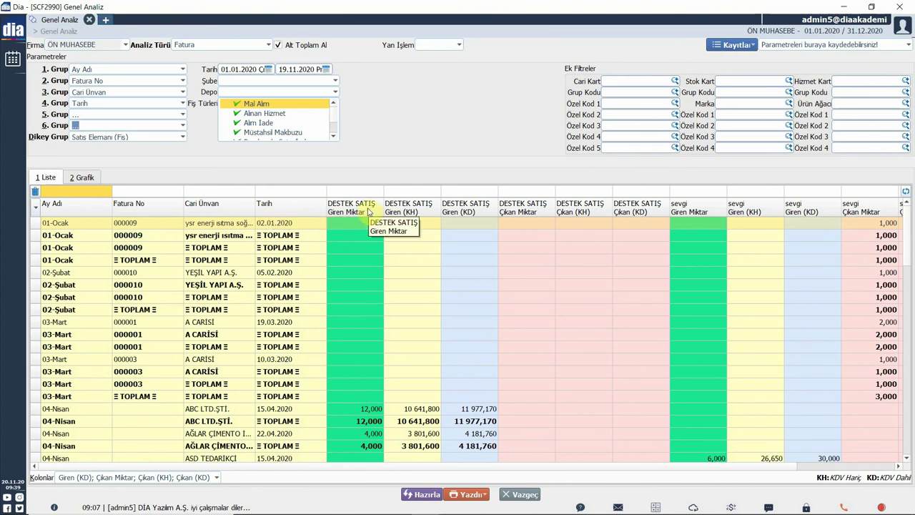
Turn off Alt Toplam Al, set the fifth group to Şube and regenerate the report list.
click(279, 45)
click(181, 115)
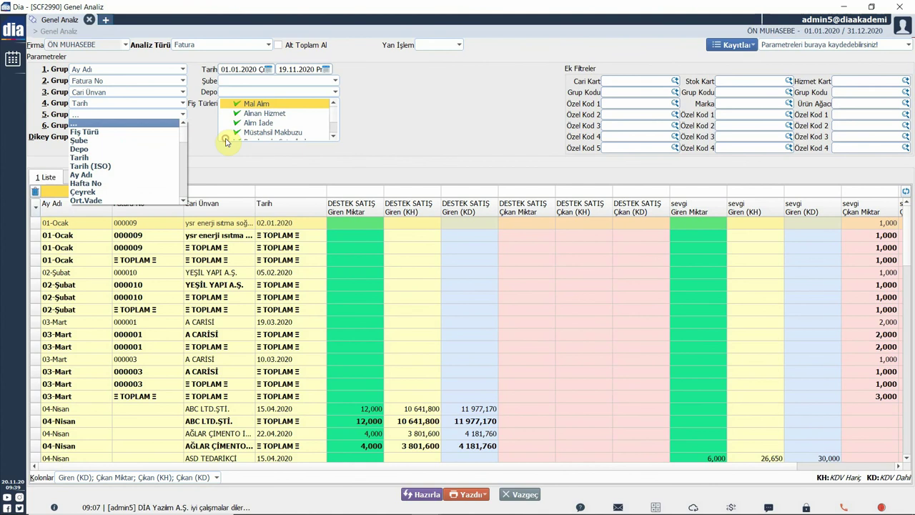
click(154, 147)
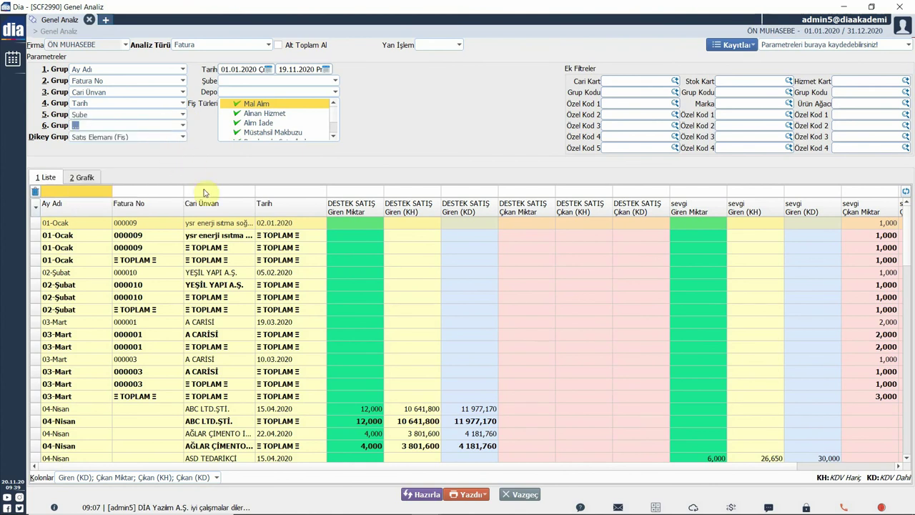
click(420, 494)
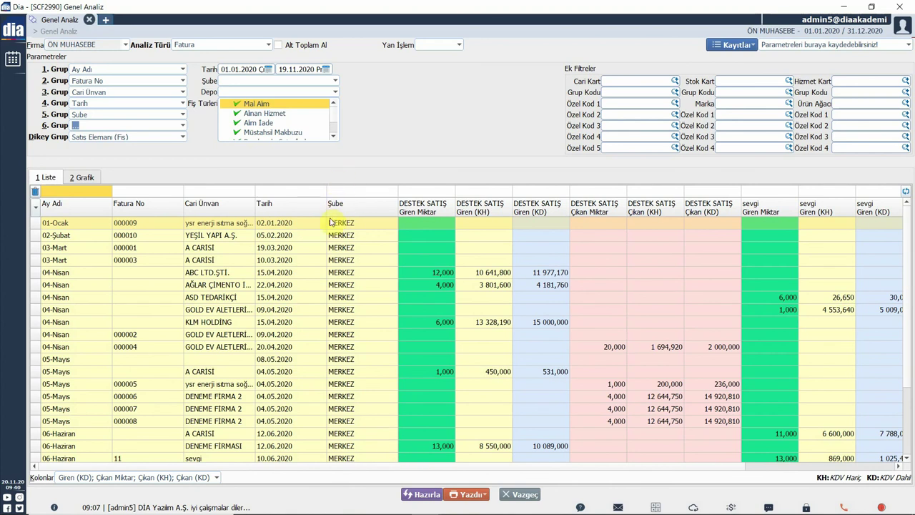
Examine the incoming and outgoing quantities and amounts per salesperson in the list, plus the report's print and file export options.
click(313, 323)
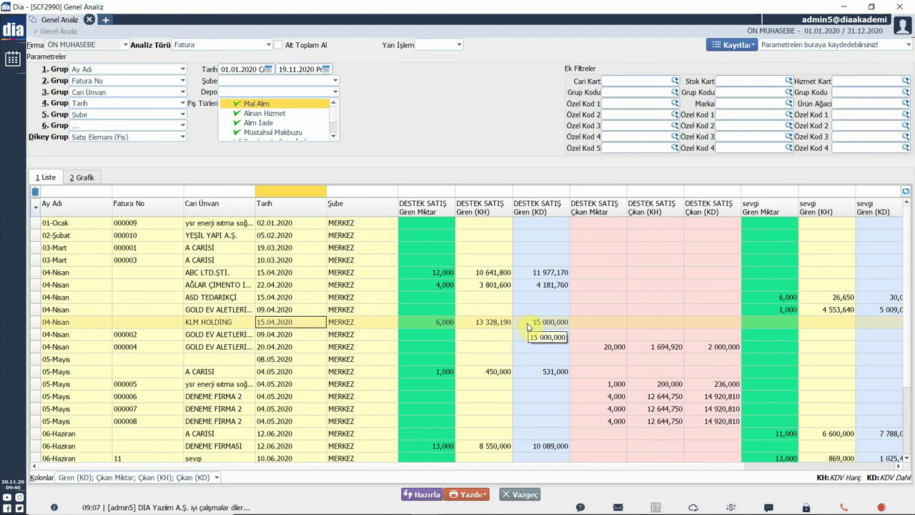
click(597, 348)
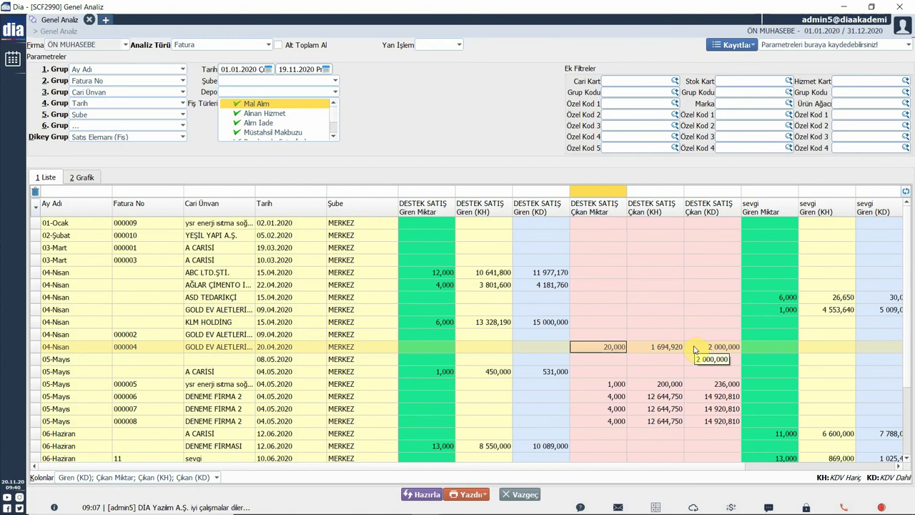
click(479, 494)
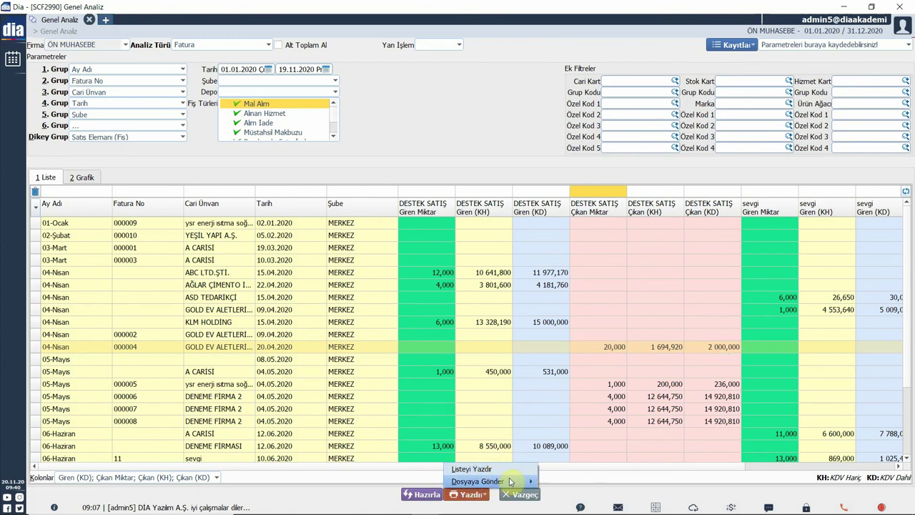
mouse_move(512, 482)
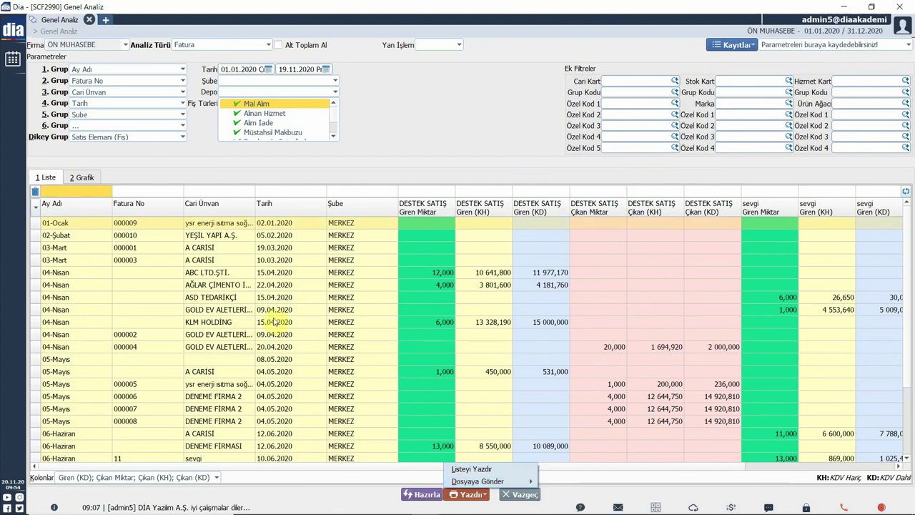
Show the Fatura analysis as a chart and regenerate it with a Limit of 15.
click(80, 177)
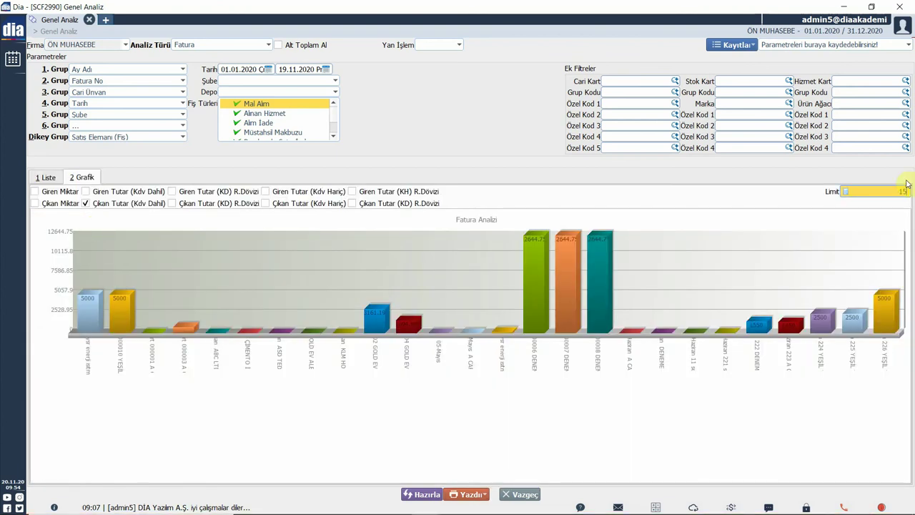
click(421, 494)
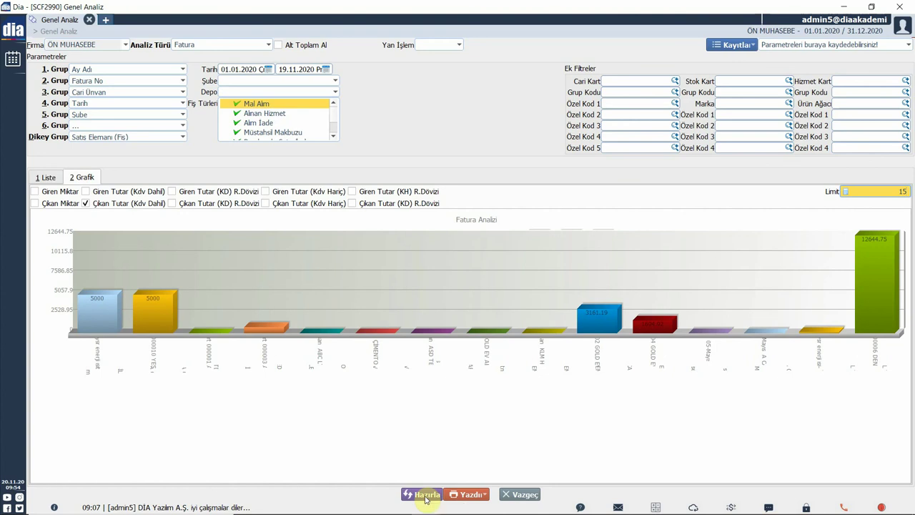
Save the current report parameters under the name ÖRNEK and reopen the saved-record options.
click(737, 45)
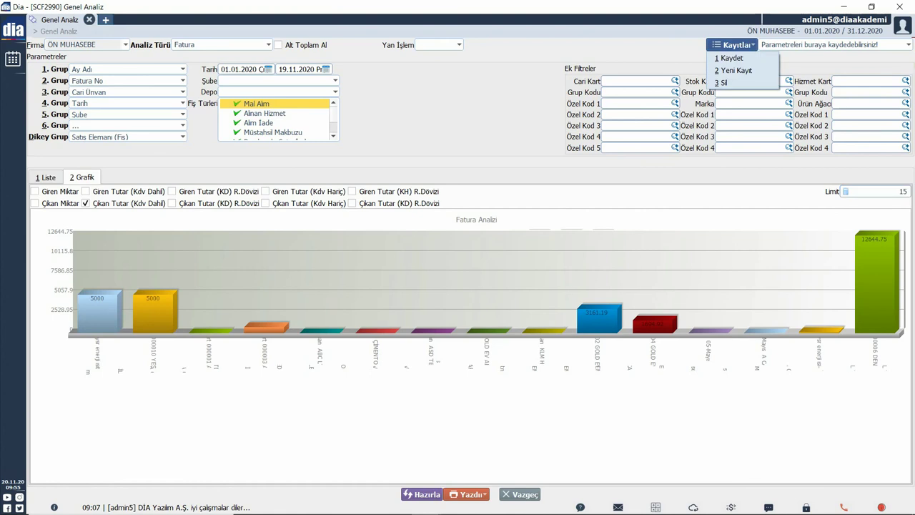
click(731, 58)
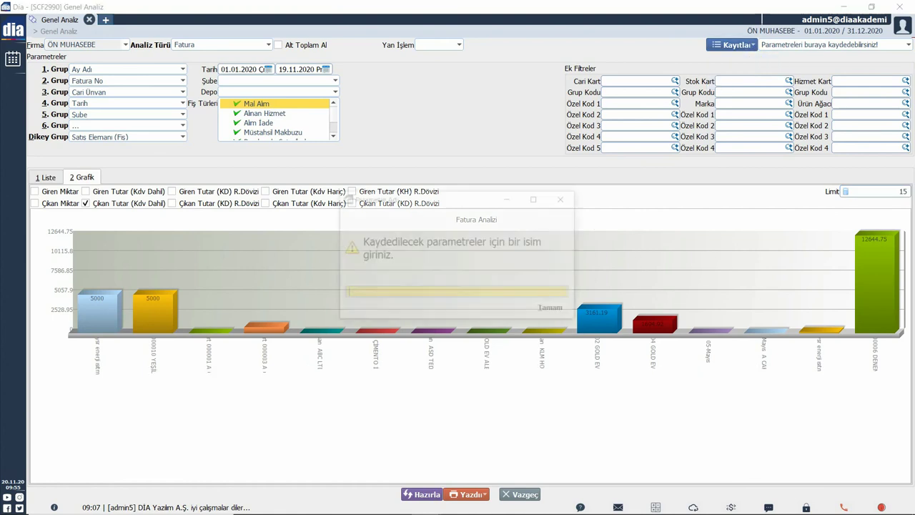
text(ÖRNEK)
click(553, 309)
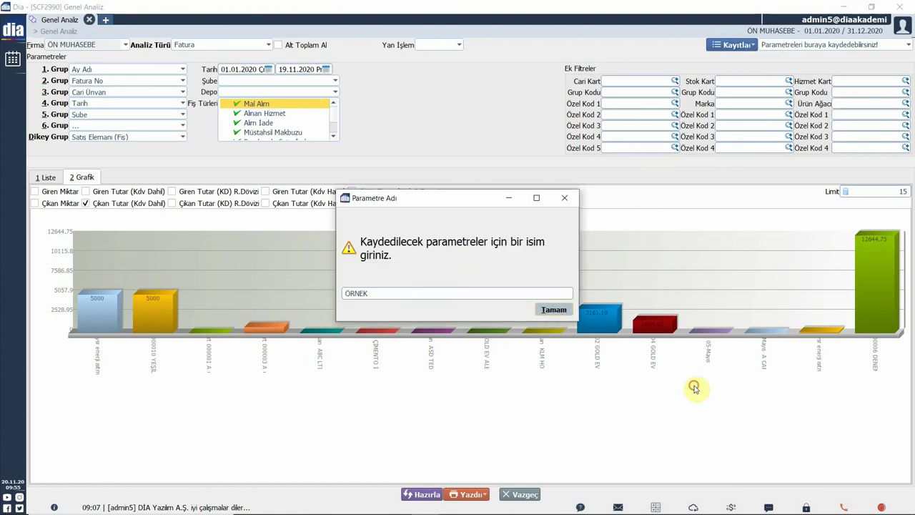
click(737, 45)
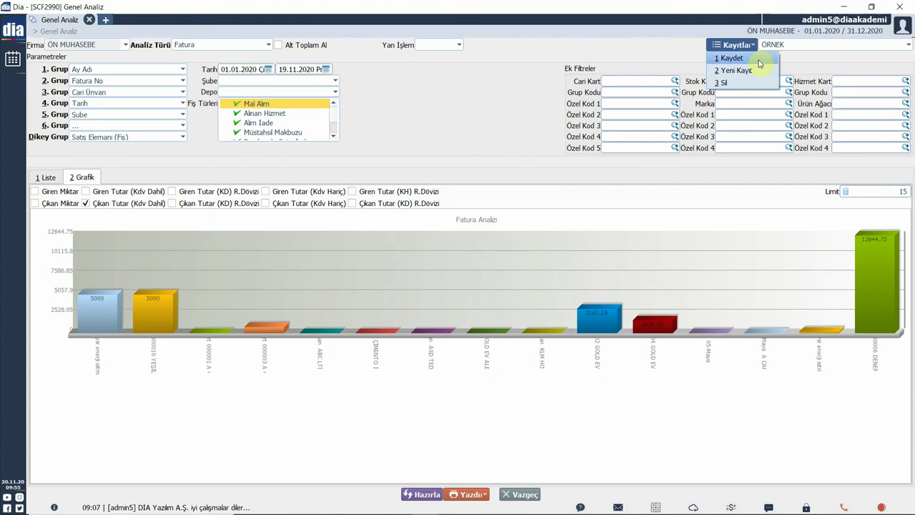